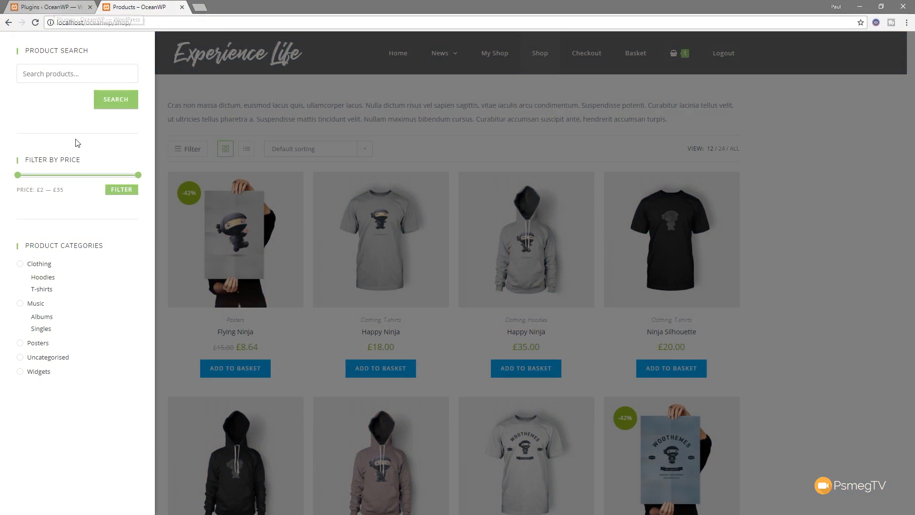
Toggle the shop page's off-canvas filter panel closed and open again to preview it
{"action": "left_click", "coordinate": [184, 137]}
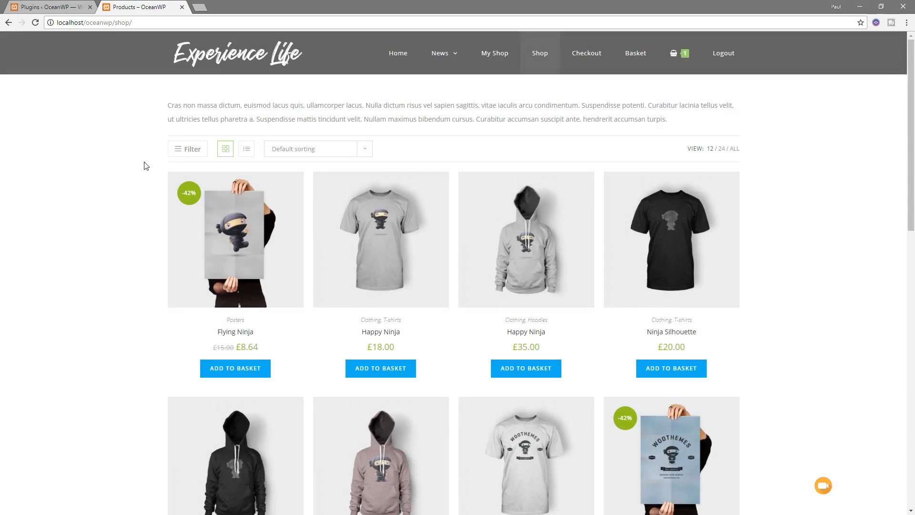
{"action": "left_click", "coordinate": [191, 152]}
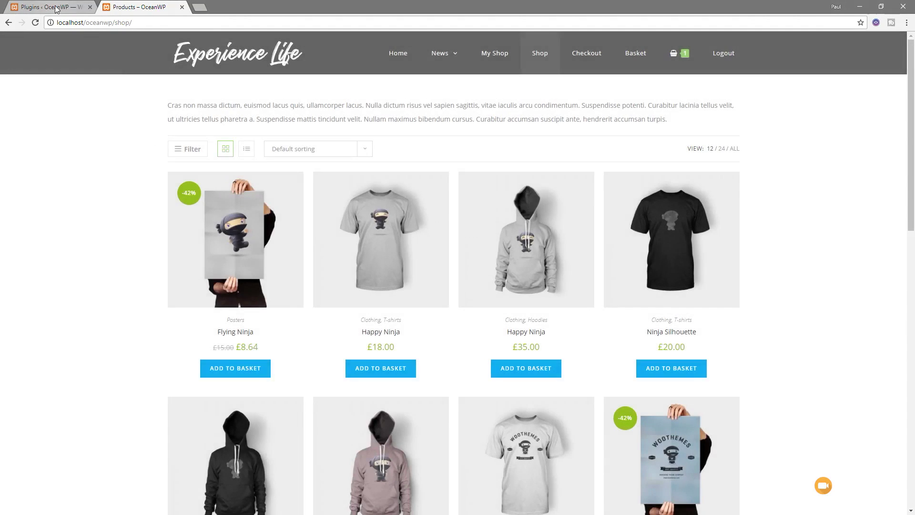
From the admin dashboard, launch the OceanWP theme Customizer with the homepage preview
{"action": "left_click", "coordinate": [50, 6]}
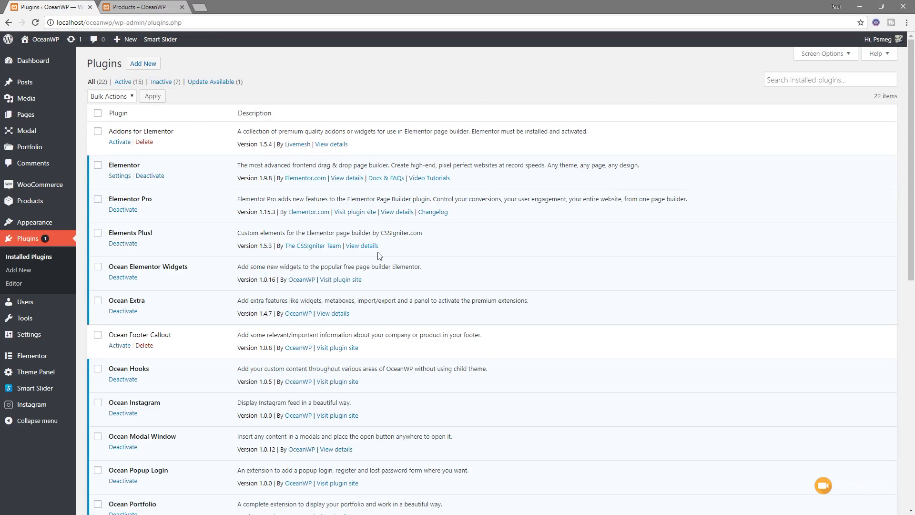
{"action": "left_click", "coordinate": [33, 61]}
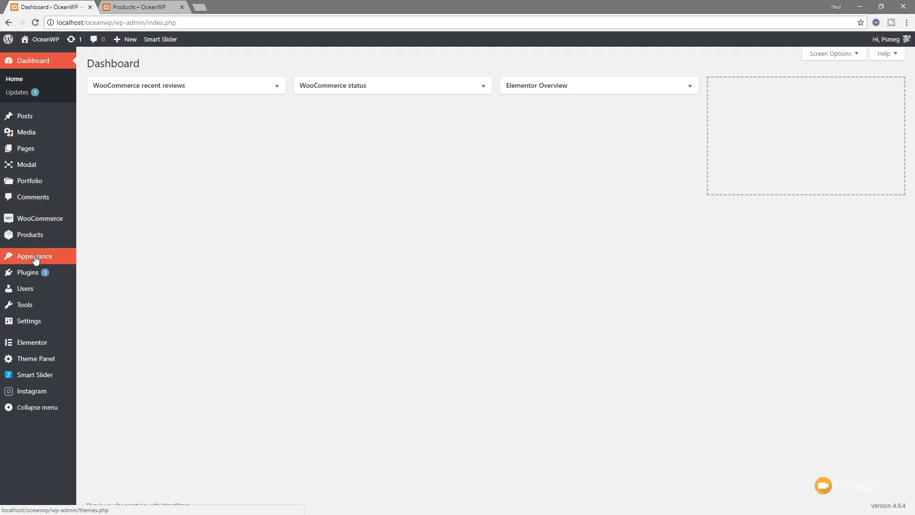
{"action": "mouse_move", "coordinate": [34, 256]}
{"action": "left_click", "coordinate": [110, 275]}
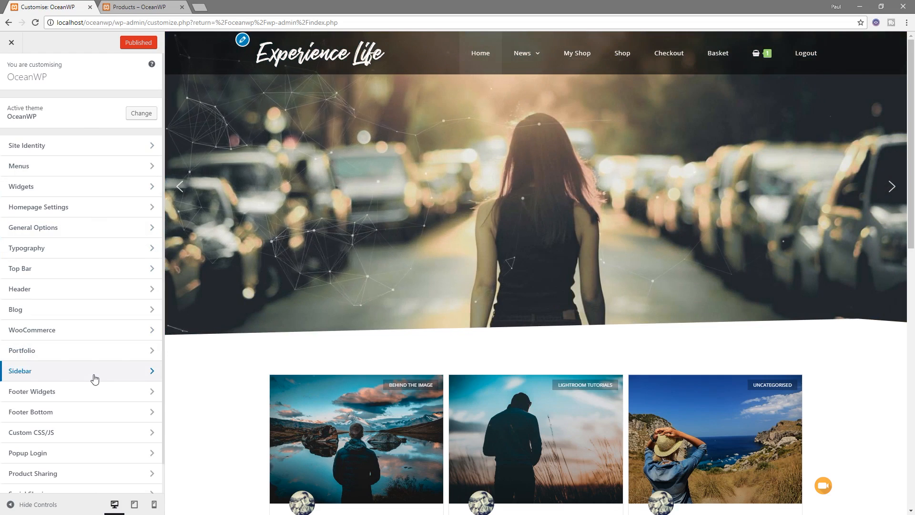
{"action": "scroll", "coordinate": [95, 379], "scroll_direction": "down", "scroll_amount": 1}
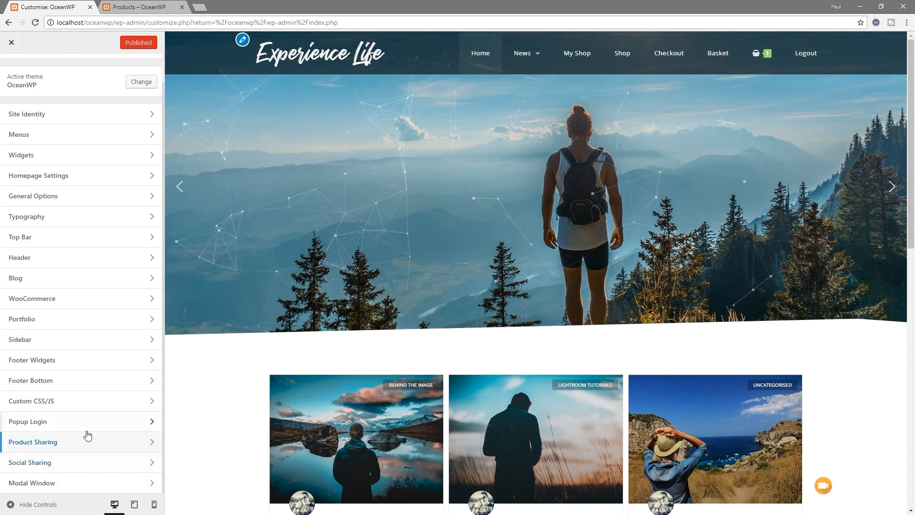
Review WooCommerce Archives off-canvas filtering, leave the button label as 'Filter', and exit the Customizer
{"action": "left_click", "coordinate": [92, 300]}
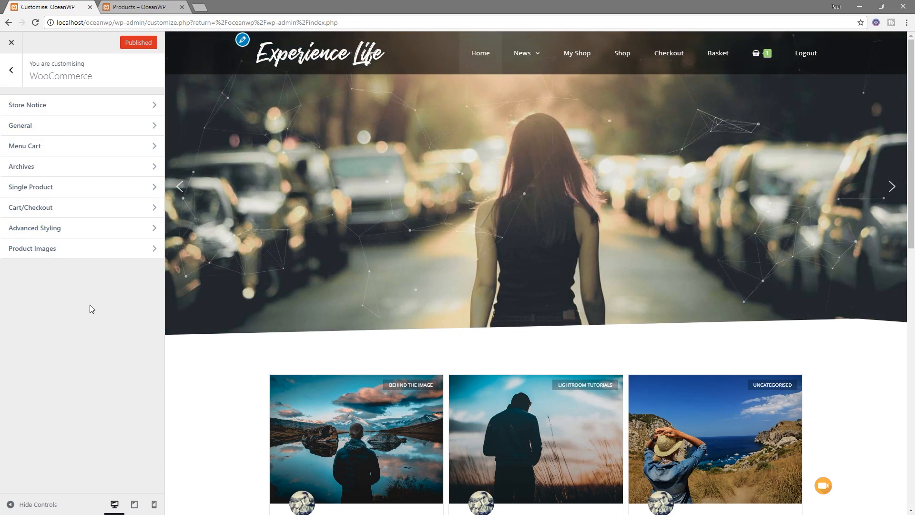
{"action": "left_click", "coordinate": [49, 174]}
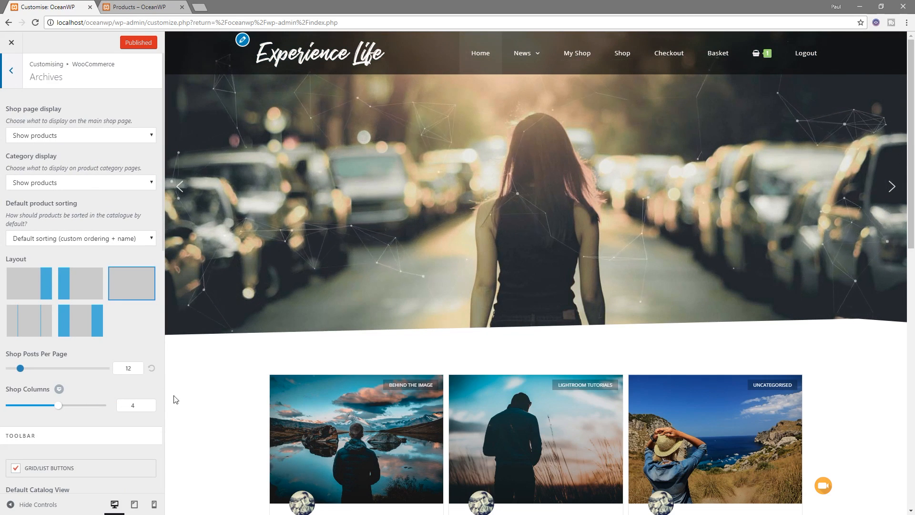
{"action": "scroll", "coordinate": [87, 283], "scroll_direction": "down", "scroll_amount": 3}
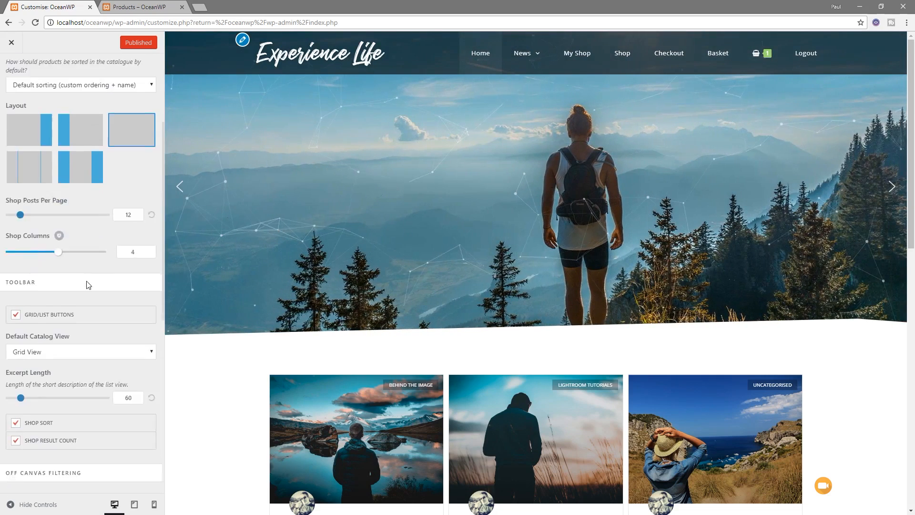
{"action": "scroll", "coordinate": [71, 257], "scroll_direction": "down", "scroll_amount": 3}
{"action": "scroll", "coordinate": [58, 243], "scroll_direction": "down", "scroll_amount": 2}
{"action": "scroll", "coordinate": [42, 229], "scroll_direction": "down", "scroll_amount": 2}
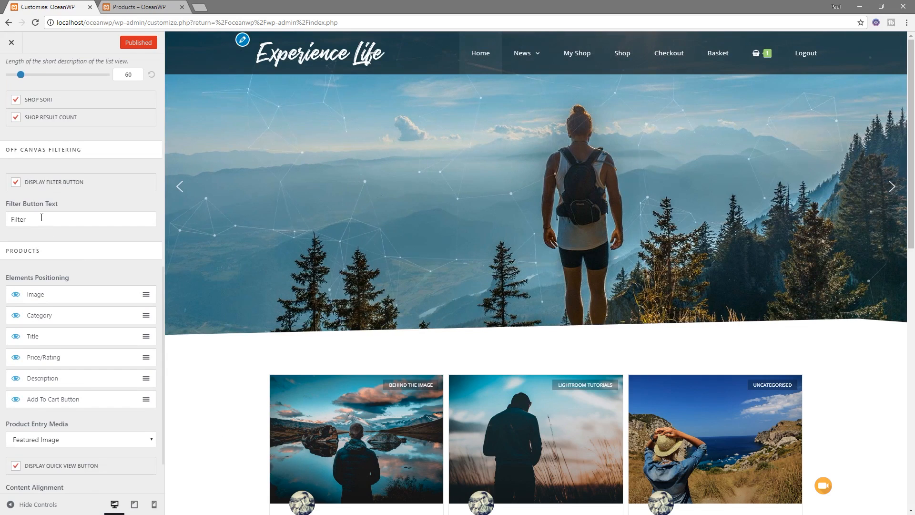
{"action": "double_click", "coordinate": [18, 218]}
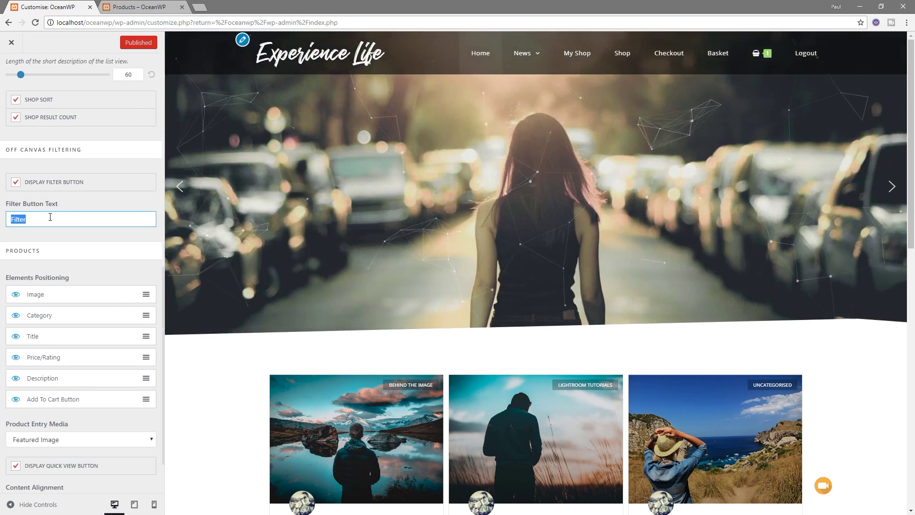
{"action": "left_click", "coordinate": [50, 217]}
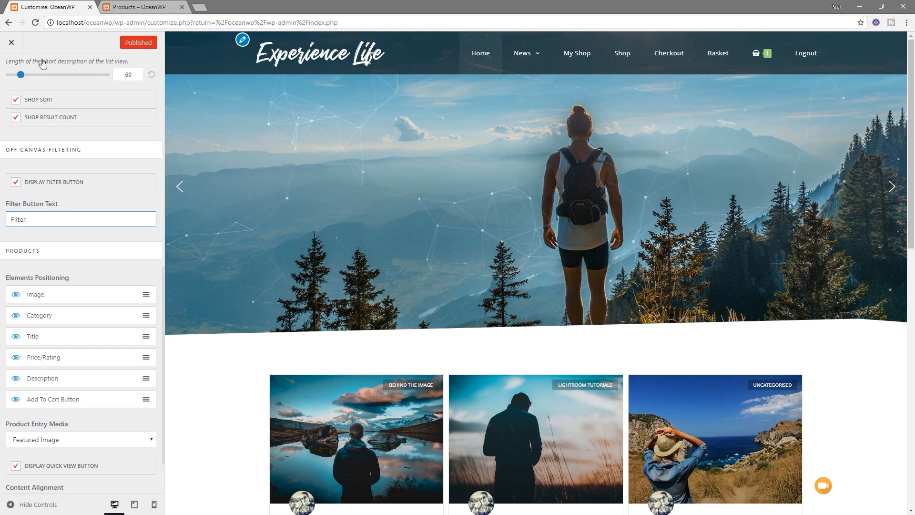
{"action": "left_click", "coordinate": [13, 44]}
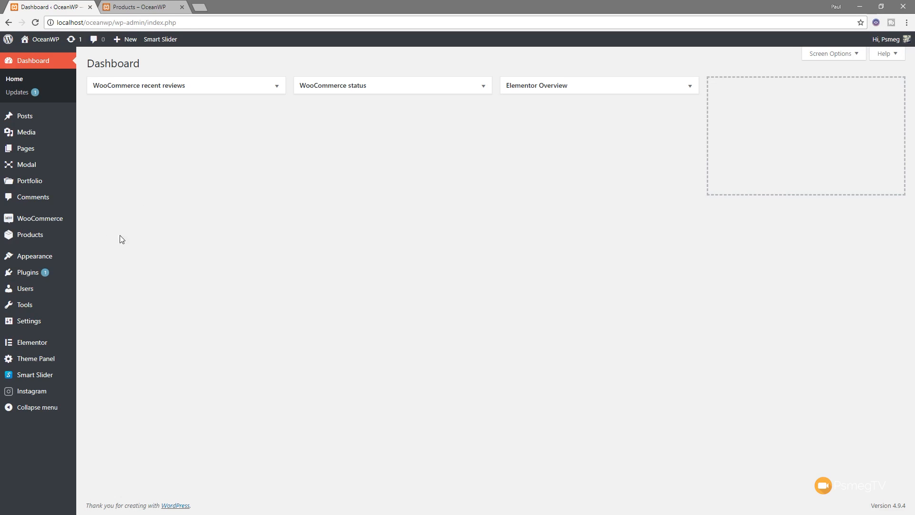
{"action": "mouse_move", "coordinate": [34, 256]}
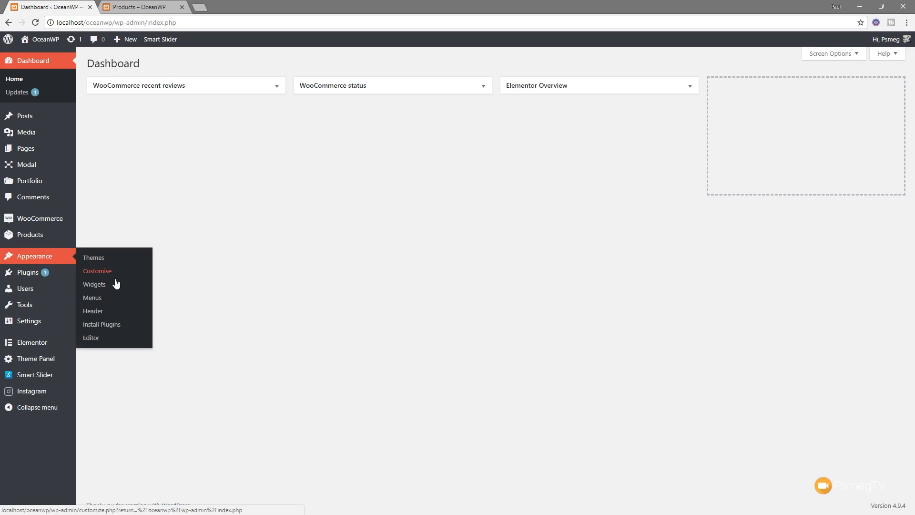
Go to Appearance > Widgets to list available widgets and widget areas
{"action": "left_click", "coordinate": [104, 286]}
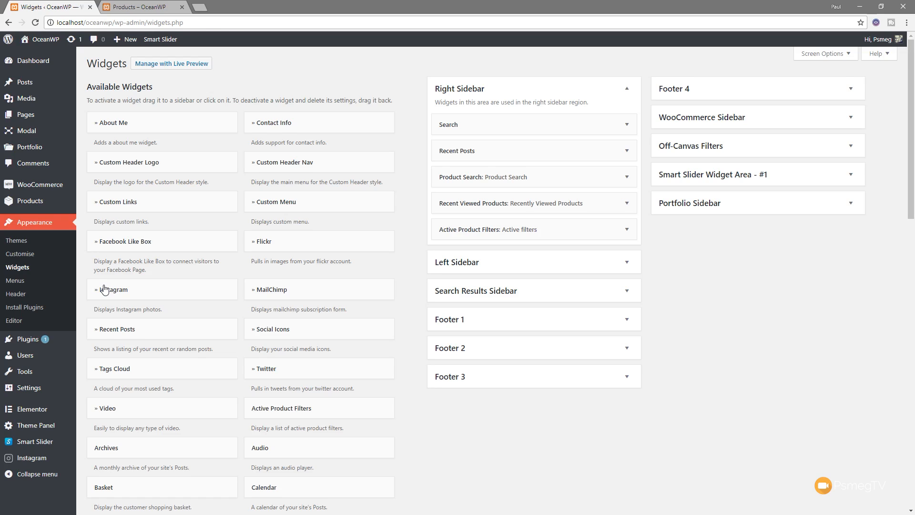
{"action": "scroll", "coordinate": [104, 289], "scroll_direction": "down", "scroll_amount": 3}
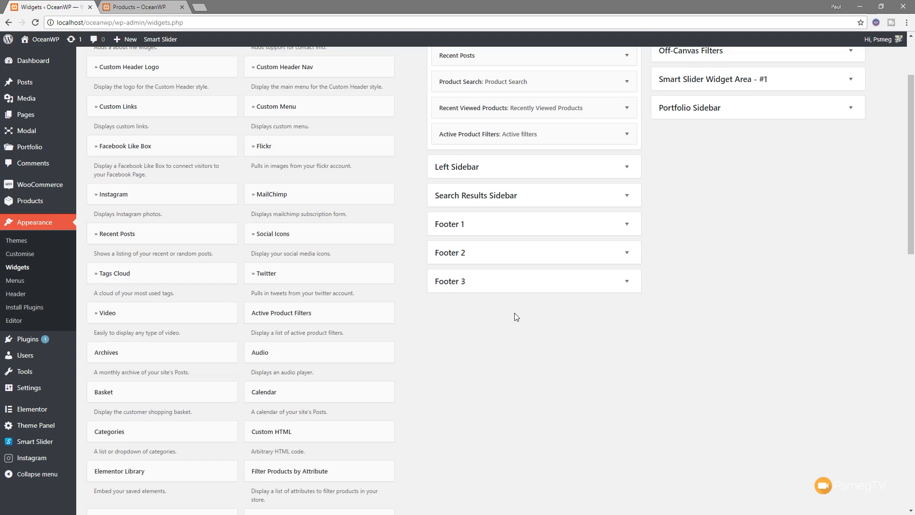
{"action": "scroll", "coordinate": [514, 315], "scroll_direction": "up", "scroll_amount": 3}
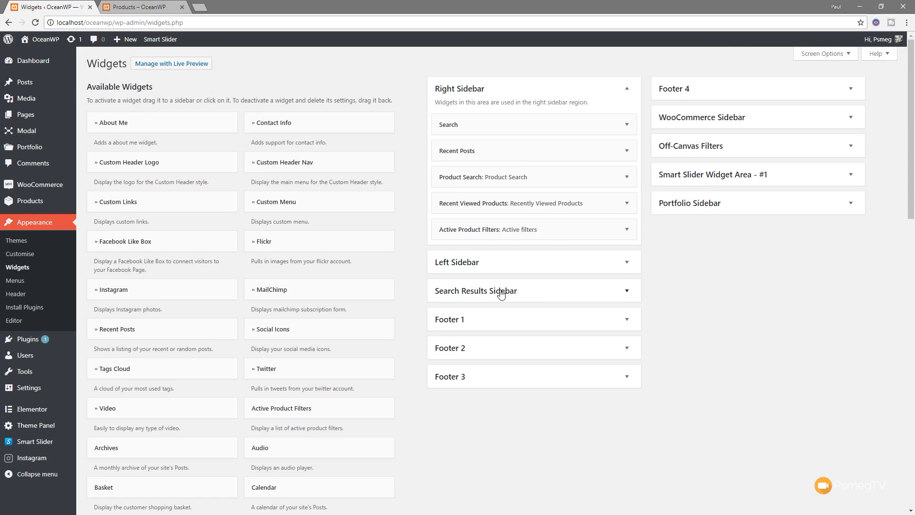
Expand the Off-Canvas Filters area and its Product Search and Product Categories widget settings
{"action": "left_click", "coordinate": [712, 149]}
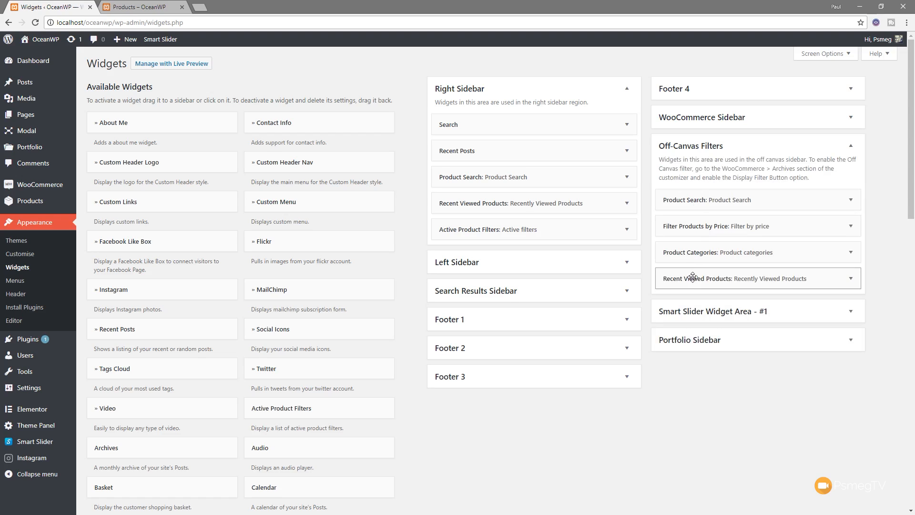
{"action": "left_click", "coordinate": [710, 199]}
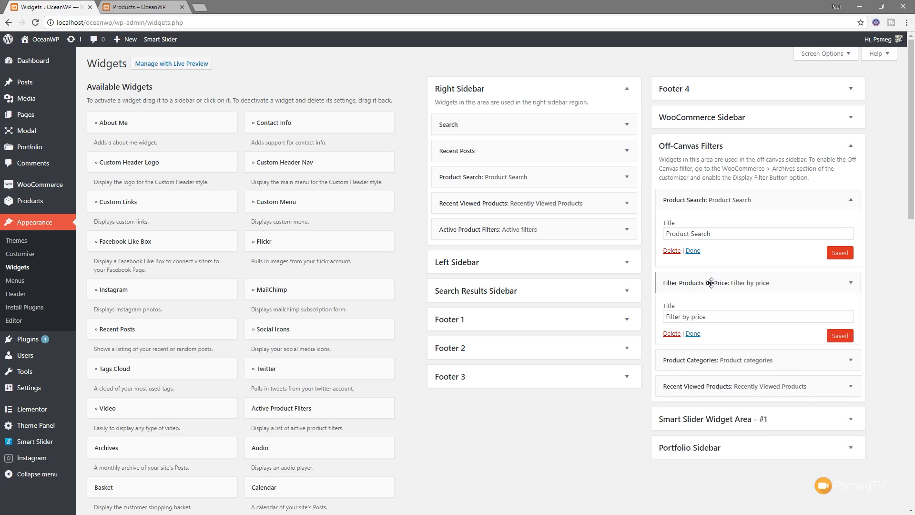
{"action": "left_click", "coordinate": [722, 360]}
{"action": "scroll", "coordinate": [770, 370], "scroll_direction": "down", "scroll_amount": 1}
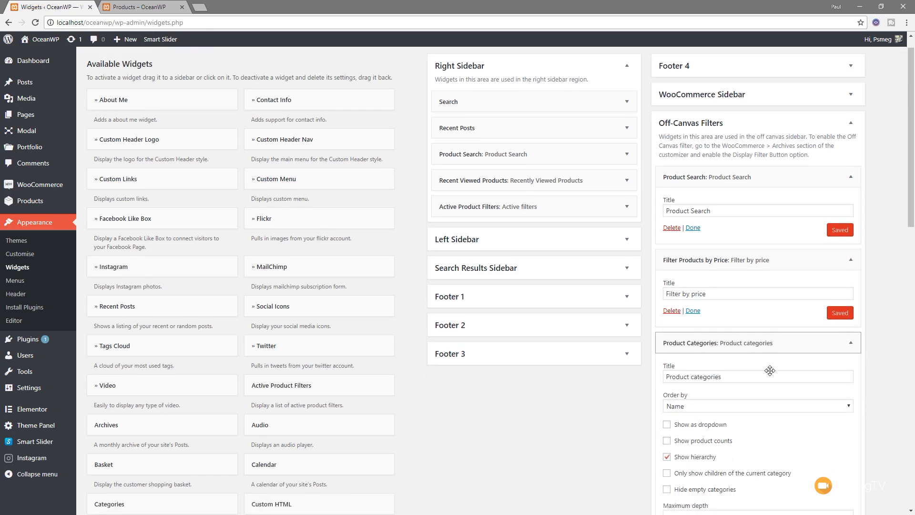
{"action": "scroll", "coordinate": [771, 370], "scroll_direction": "down", "scroll_amount": 3}
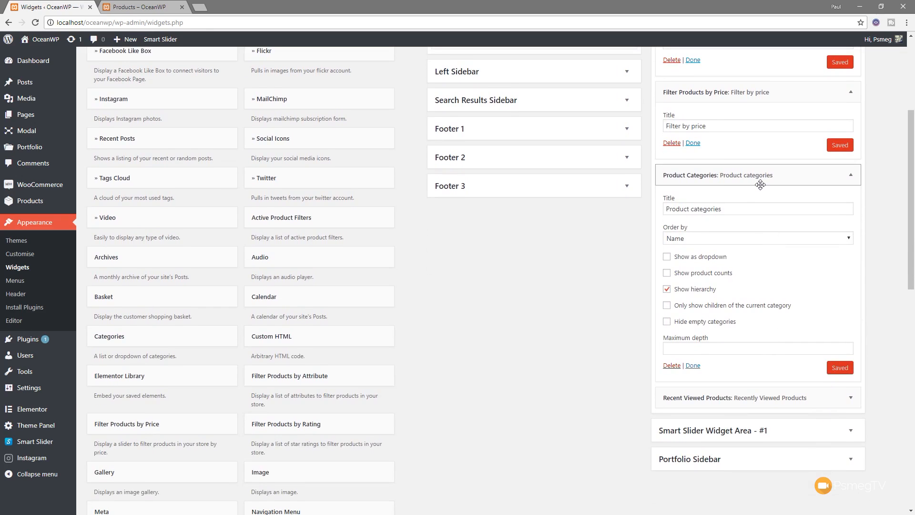
{"action": "left_click", "coordinate": [693, 209]}
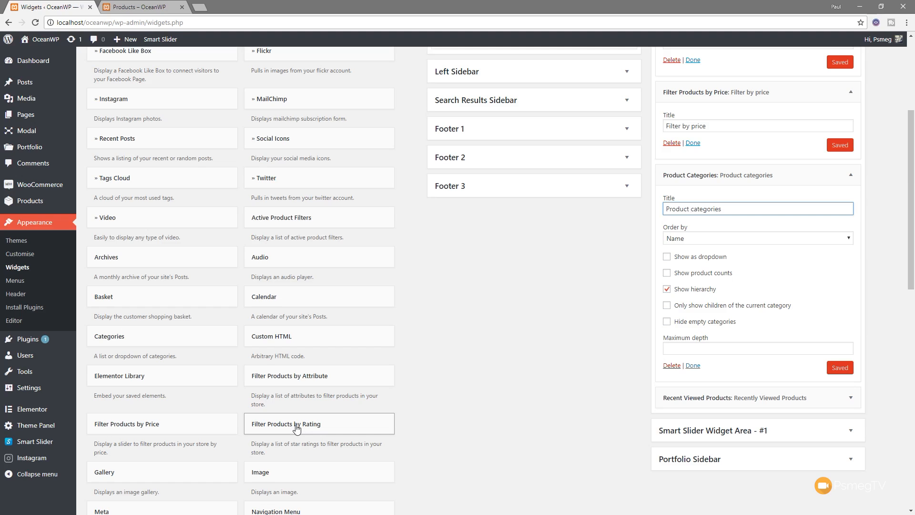
Drag Filter Products by Rating into Off-Canvas Filters, expand it, and return to the shop tab
{"action": "left_click_drag", "start_coordinate": [296, 424], "coordinate": [715, 401]}
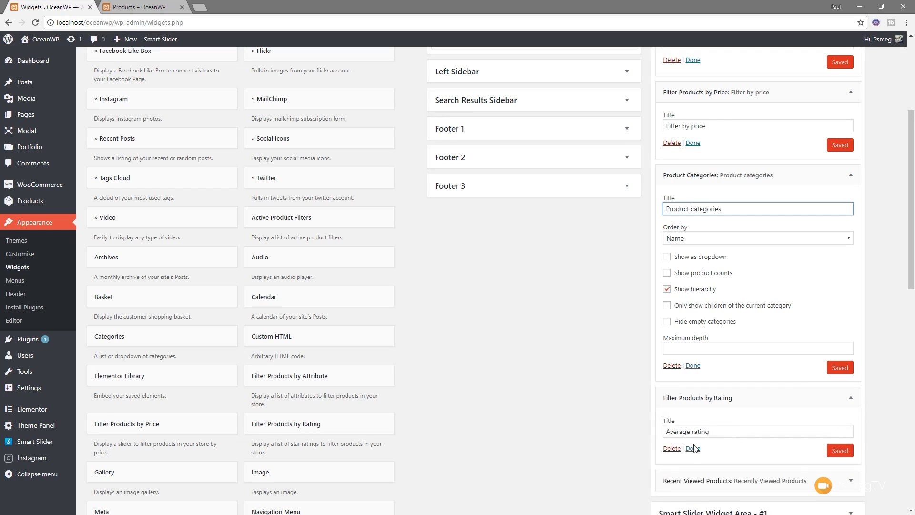
{"action": "scroll", "coordinate": [706, 433], "scroll_direction": "down", "scroll_amount": 3}
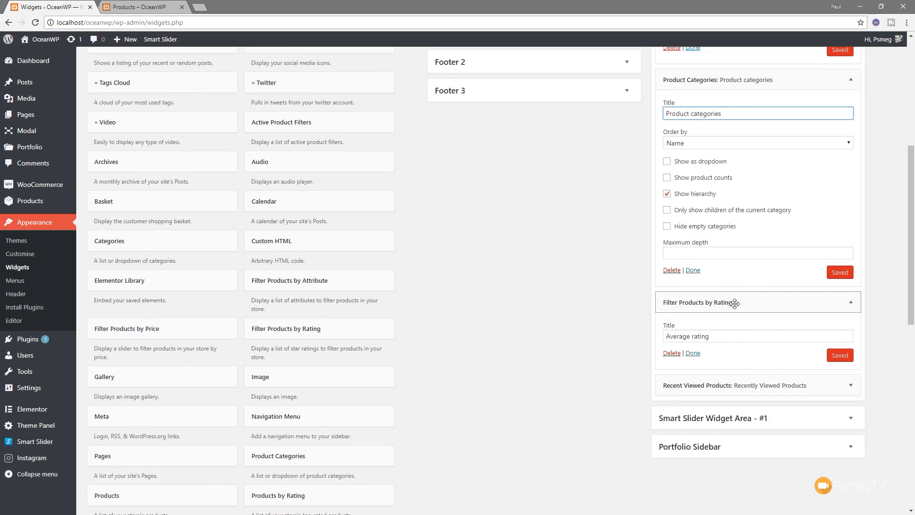
{"action": "mouse_move", "coordinate": [735, 304]}
{"action": "left_mouse_down"}
{"action": "mouse_move", "coordinate": [738, 373]}
{"action": "mouse_move", "coordinate": [737, 330]}
{"action": "left_mouse_up"}
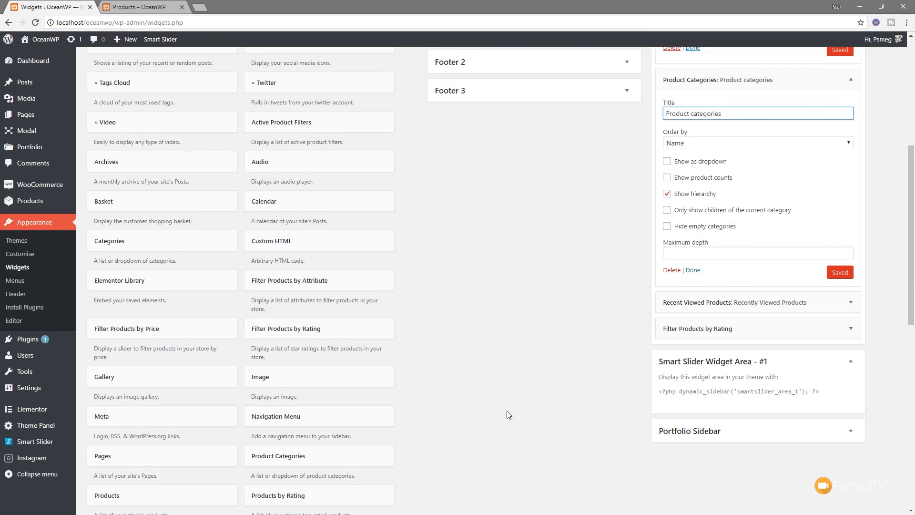
{"action": "scroll", "coordinate": [537, 411], "scroll_direction": "up", "scroll_amount": 8}
{"action": "scroll", "coordinate": [537, 411], "scroll_direction": "down", "scroll_amount": 5}
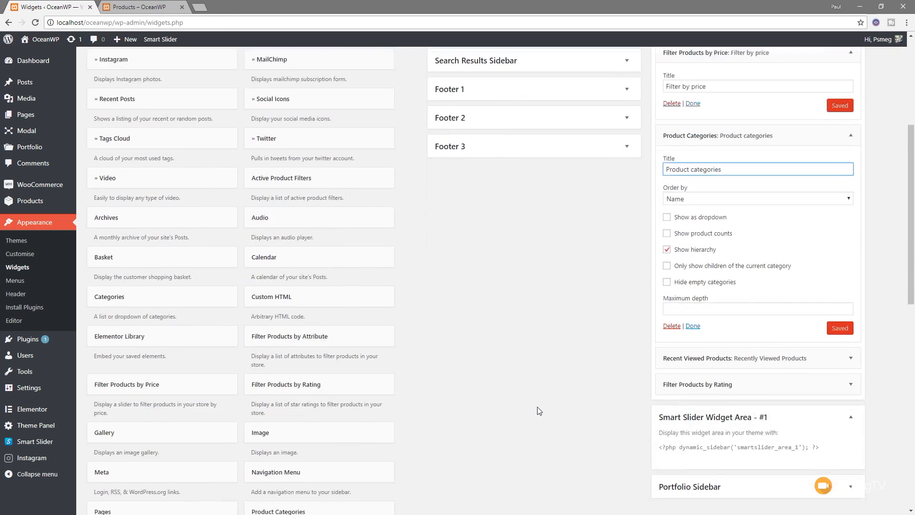
{"action": "left_click", "coordinate": [758, 423]}
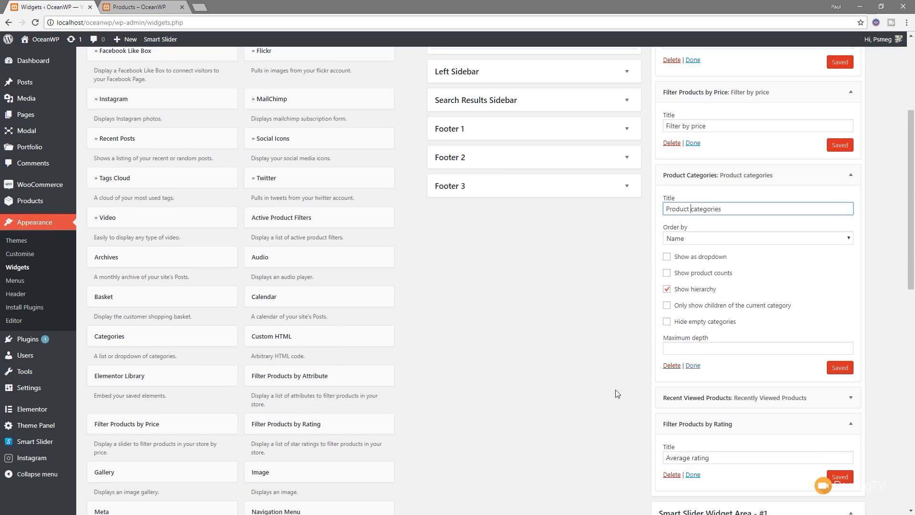
{"action": "left_click", "coordinate": [140, 6]}
Reload the shop page and check the filter panel now shows the Average rating filter
{"action": "left_click", "coordinate": [35, 22]}
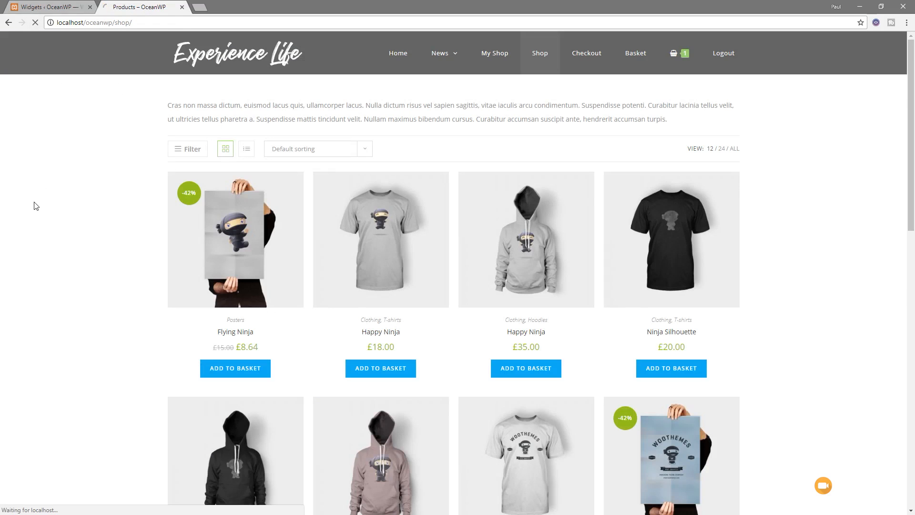
{"action": "left_click", "coordinate": [201, 151]}
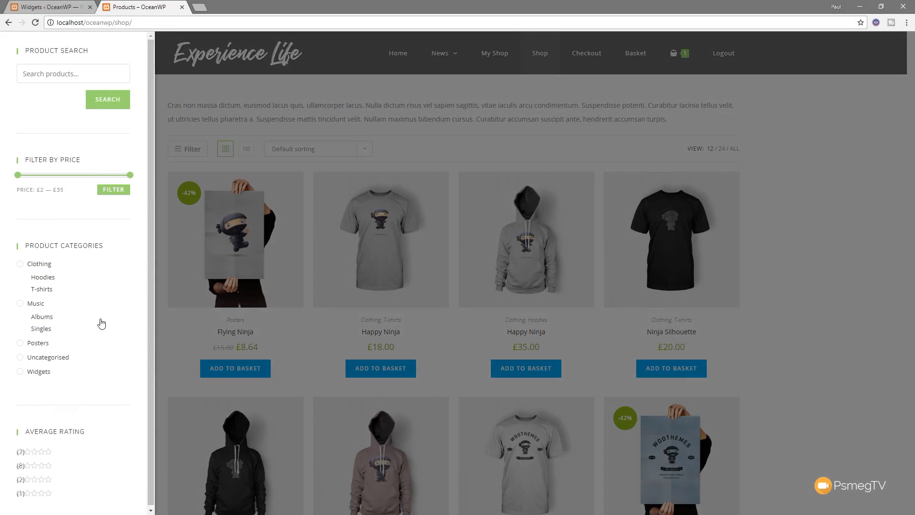
{"action": "scroll", "coordinate": [36, 394], "scroll_direction": "down", "scroll_amount": 1}
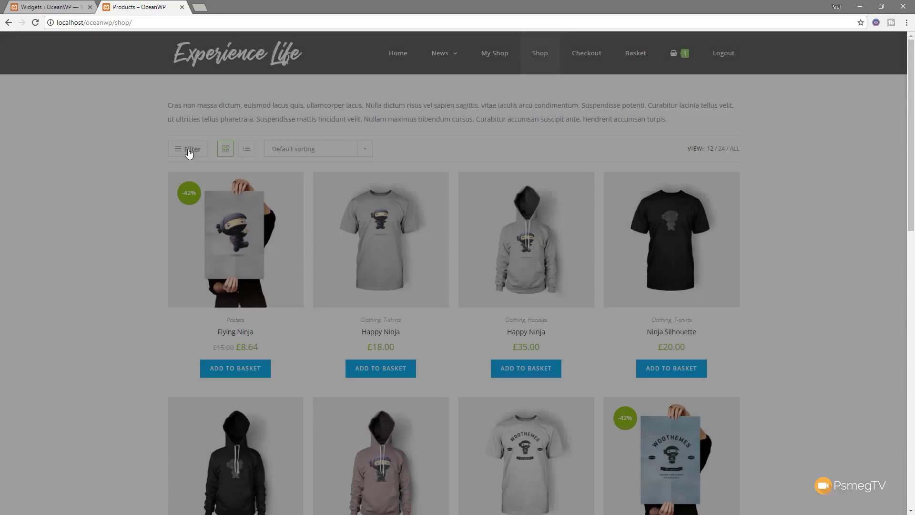
{"action": "left_click", "coordinate": [189, 152]}
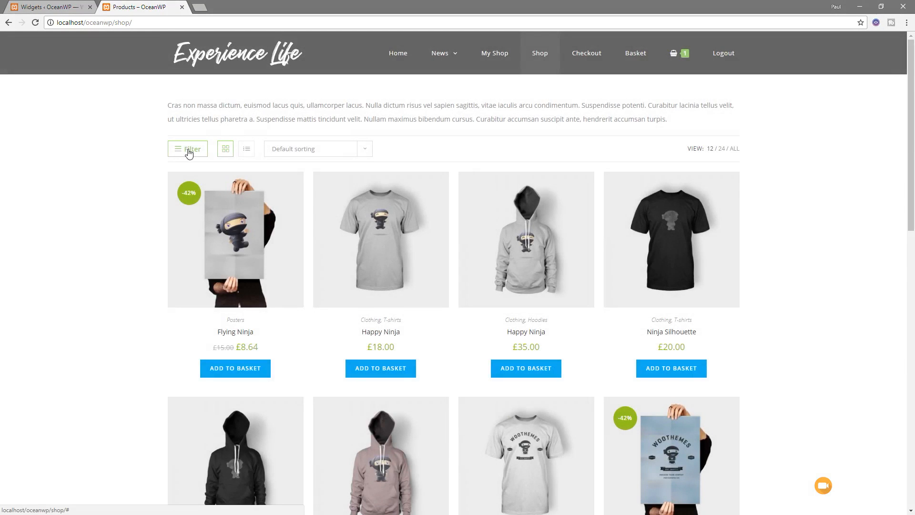